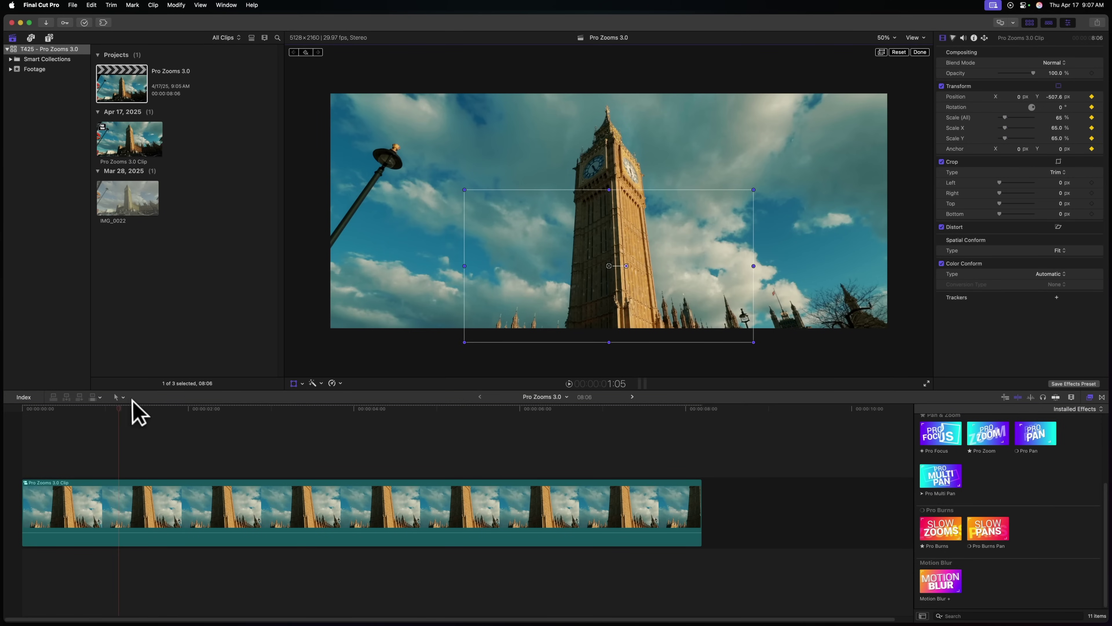
- At a later frame, scale Big Ben from 65% to 93%, lower it, and play the push-in
key(space)
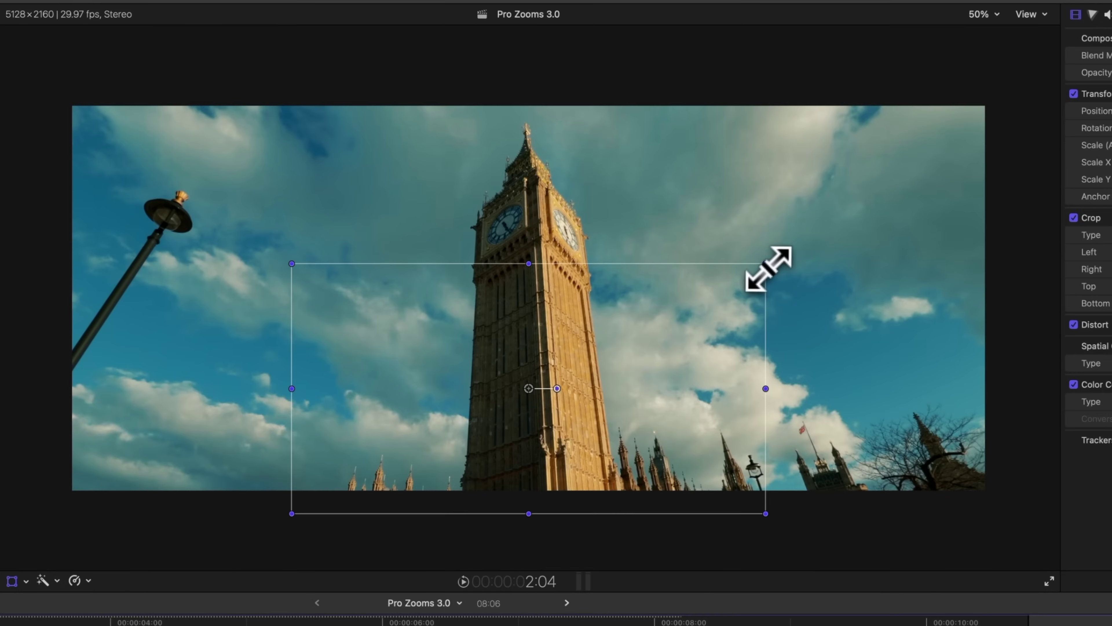
drag(754, 190, 813, 159)
drag(862, 239, 873, 230)
drag(784, 278, 755, 413)
key(space)
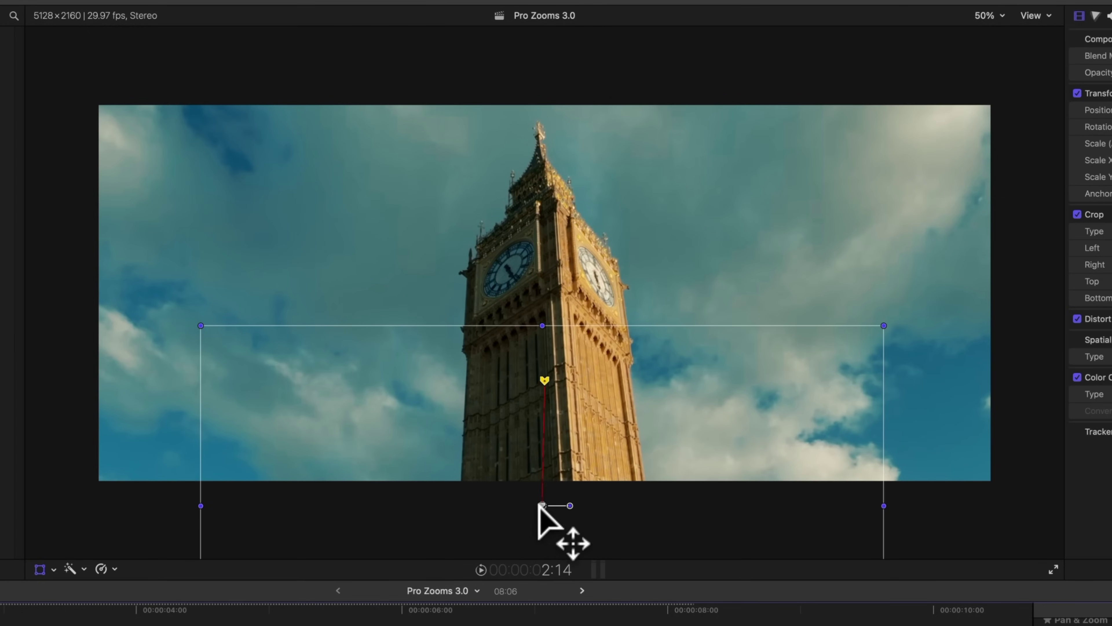
key(space)
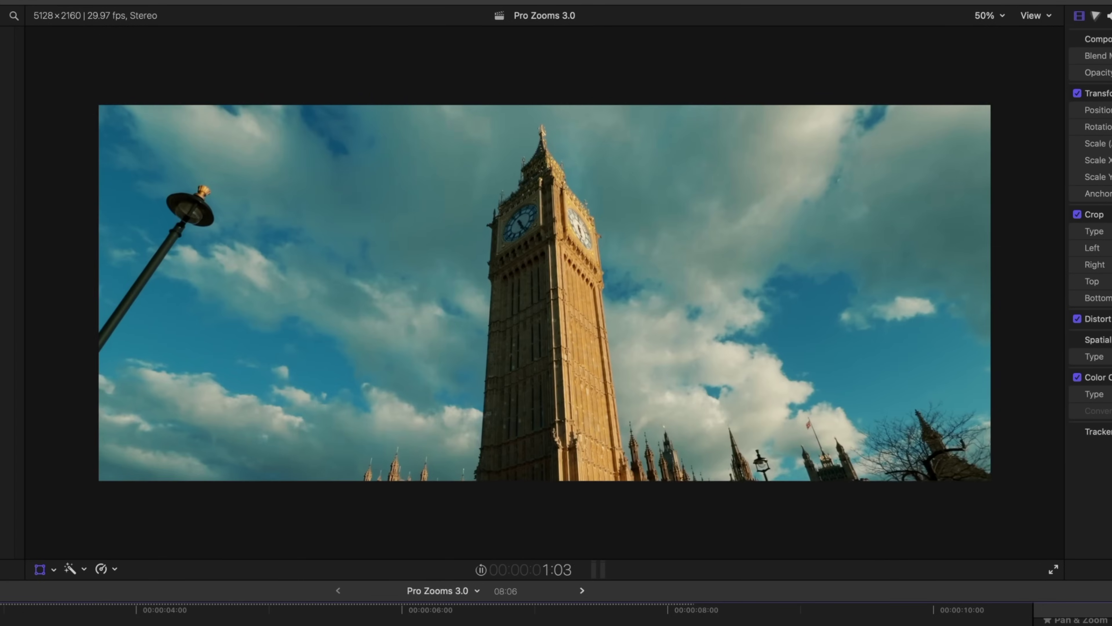
key(space)
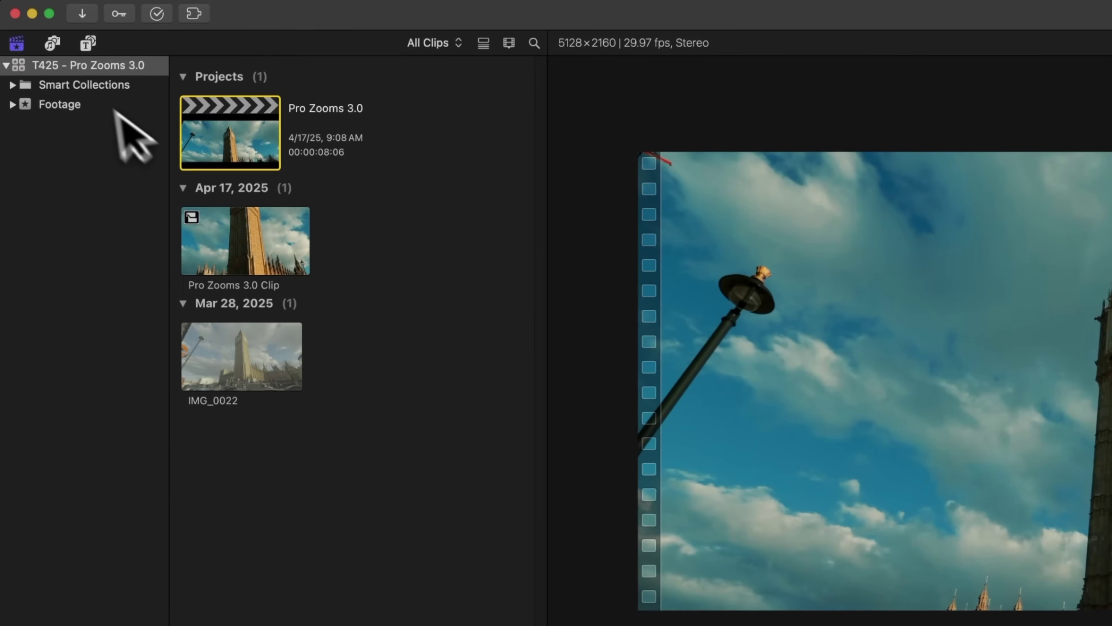
- Add FCB's Pro Zoom title from the Titles browser above the Big Ben clip
click(40, 28)
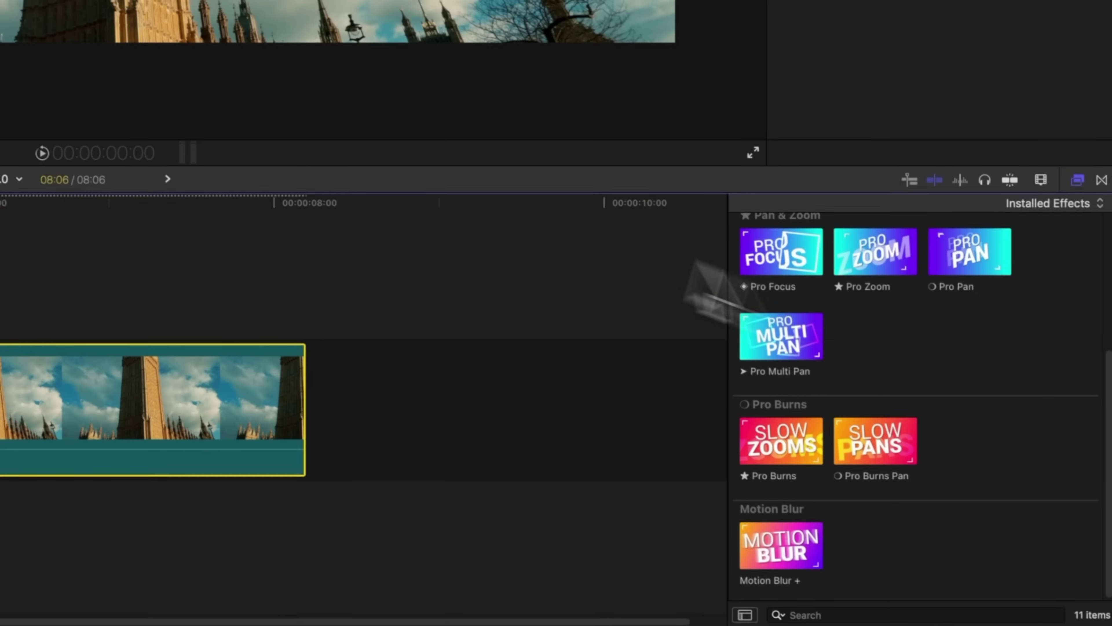
scroll(942, 372, up, 5)
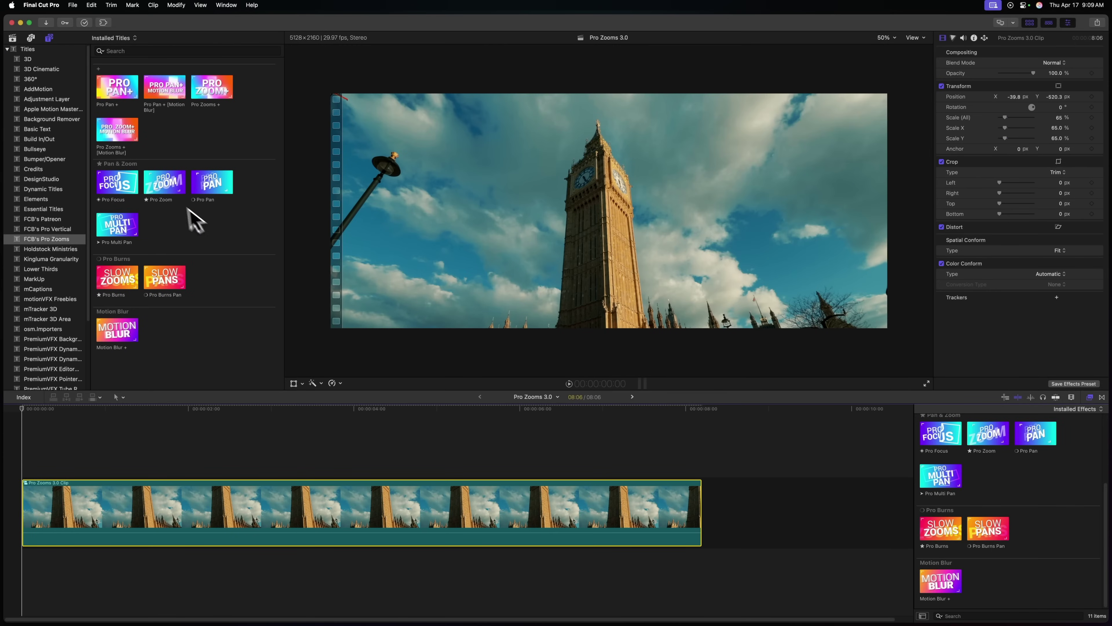
drag(165, 181, 66, 467)
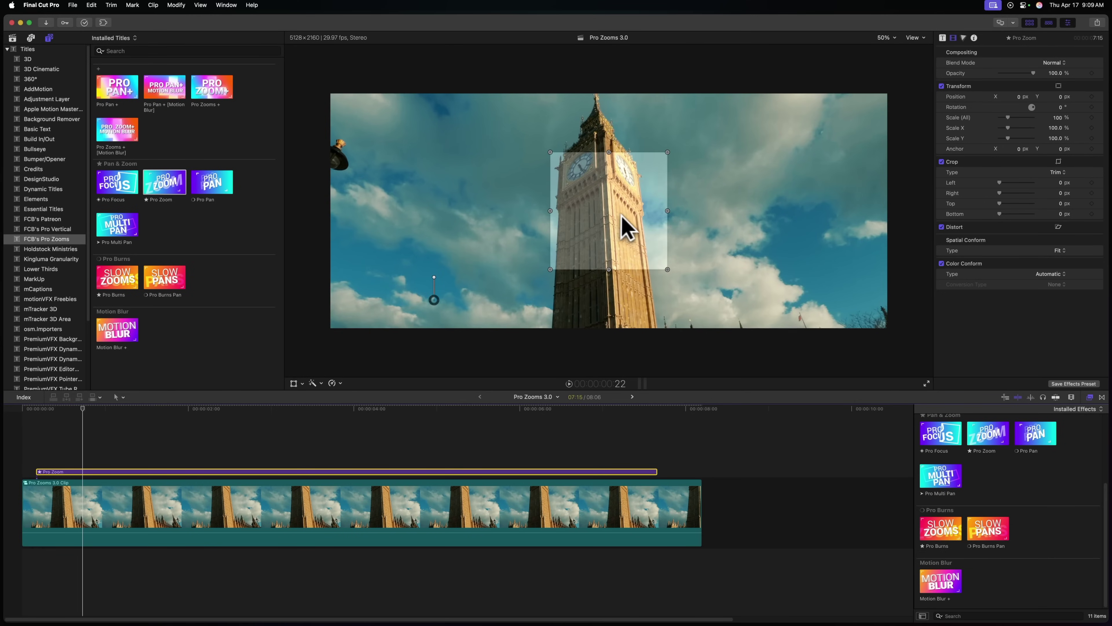
- Move the Pro Zoom box up over the tower top and enlarge it slightly
drag(604, 232, 601, 188)
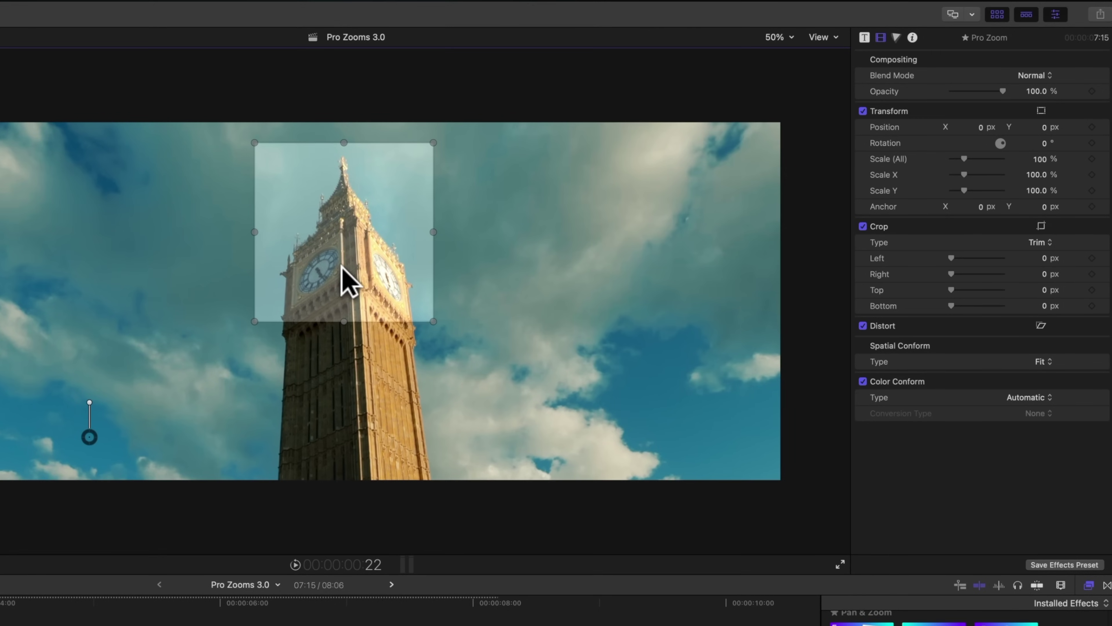
key(space)
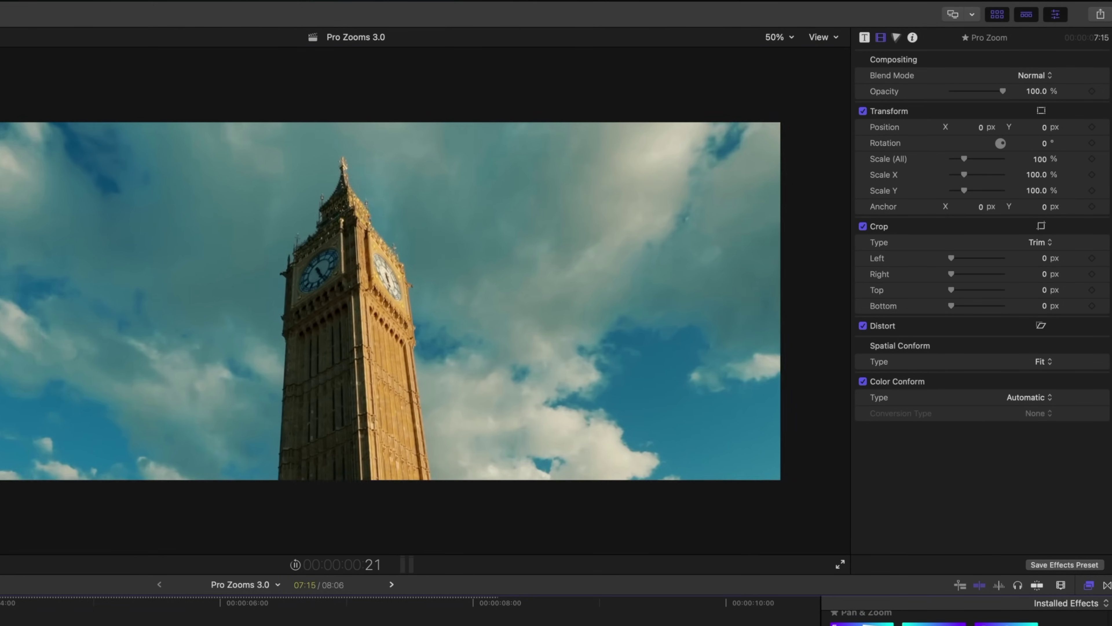
key(space)
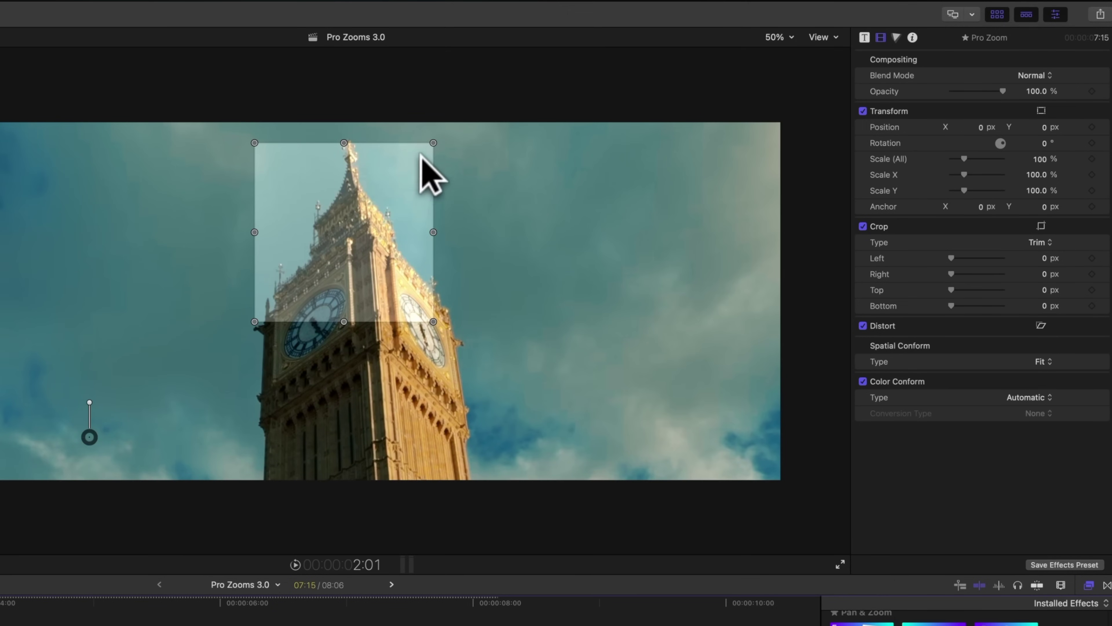
drag(440, 148, 444, 144)
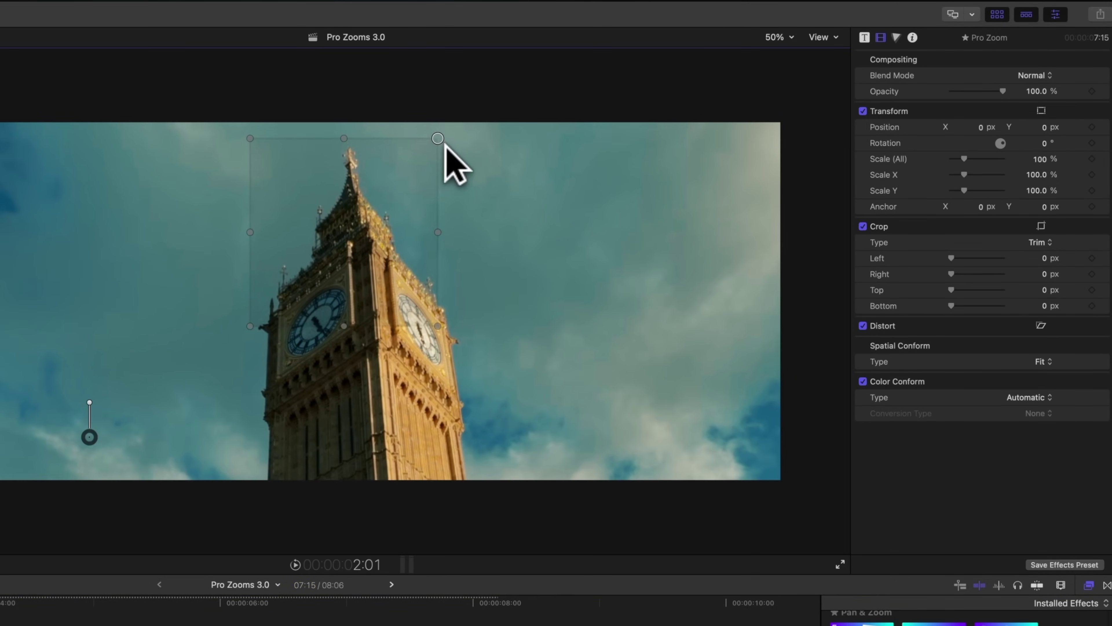
drag(92, 407, 105, 412)
- In the Pro Zoom parameters, nudge the zoom box slightly right with onion skin briefly enabled
key(j)
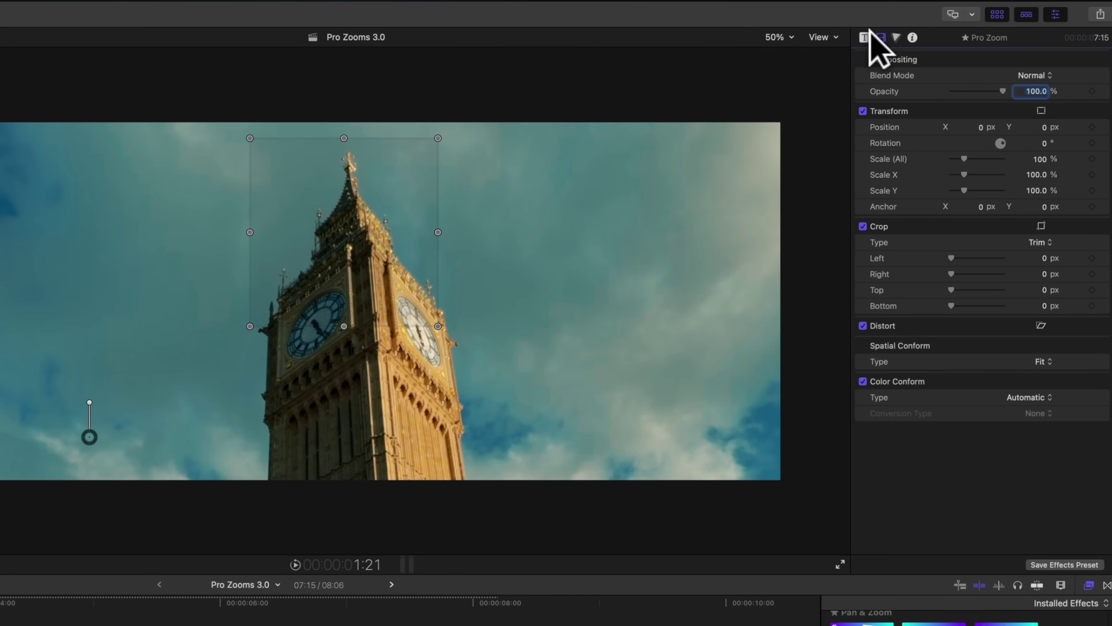
click(864, 35)
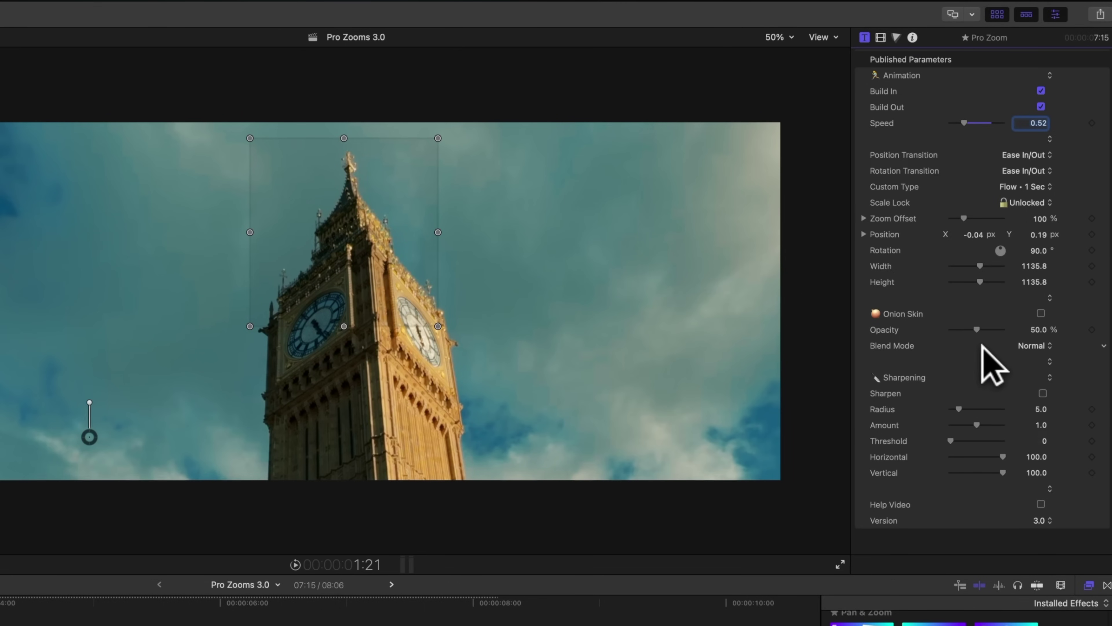
click(1041, 313)
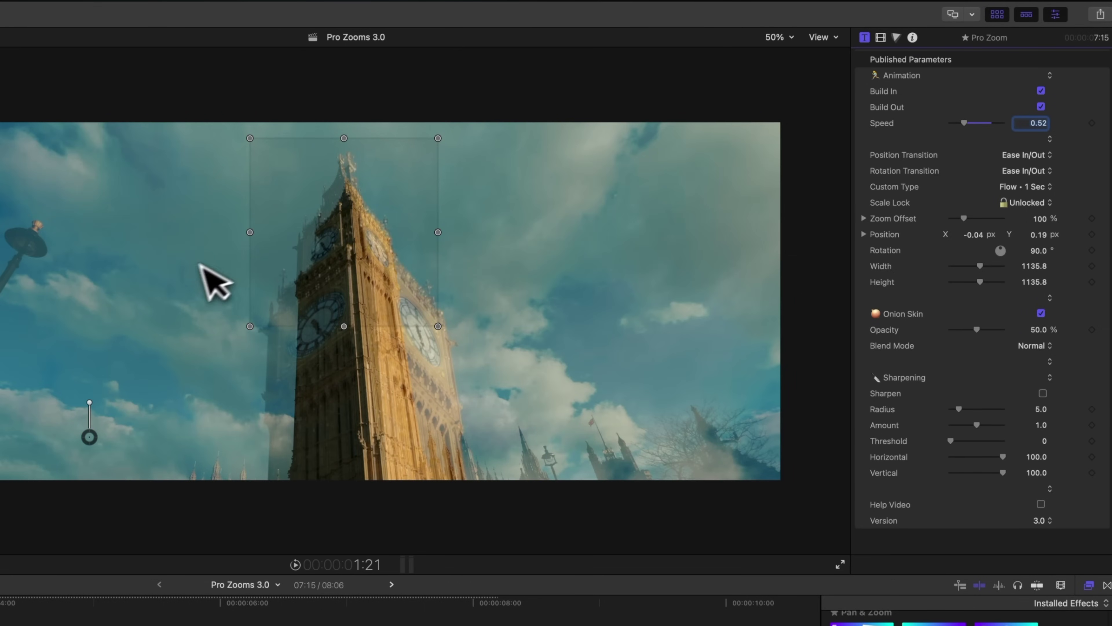
mouse_move(287, 263)
mouse_down()
mouse_move(266, 256)
mouse_move(293, 265)
mouse_up()
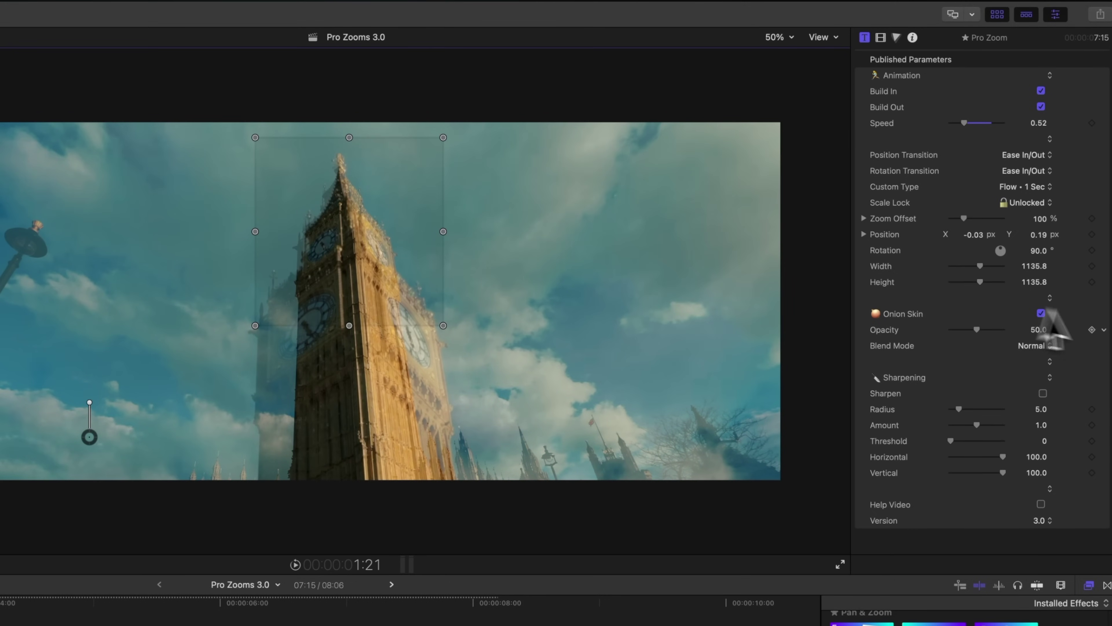
click(1041, 314)
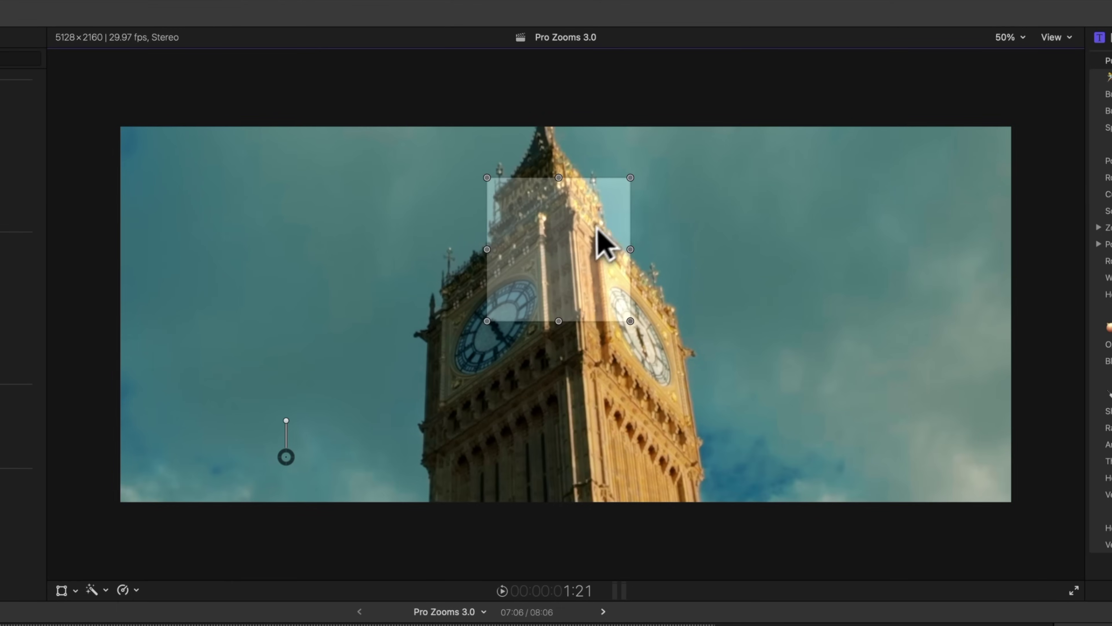
- Move the Pro Zoom target up-left, enlarge it around the spire, and fine-tune its position
mouse_move(597, 228)
mouse_down()
mouse_move(605, 219)
mouse_move(588, 228)
mouse_move(579, 217)
mouse_up()
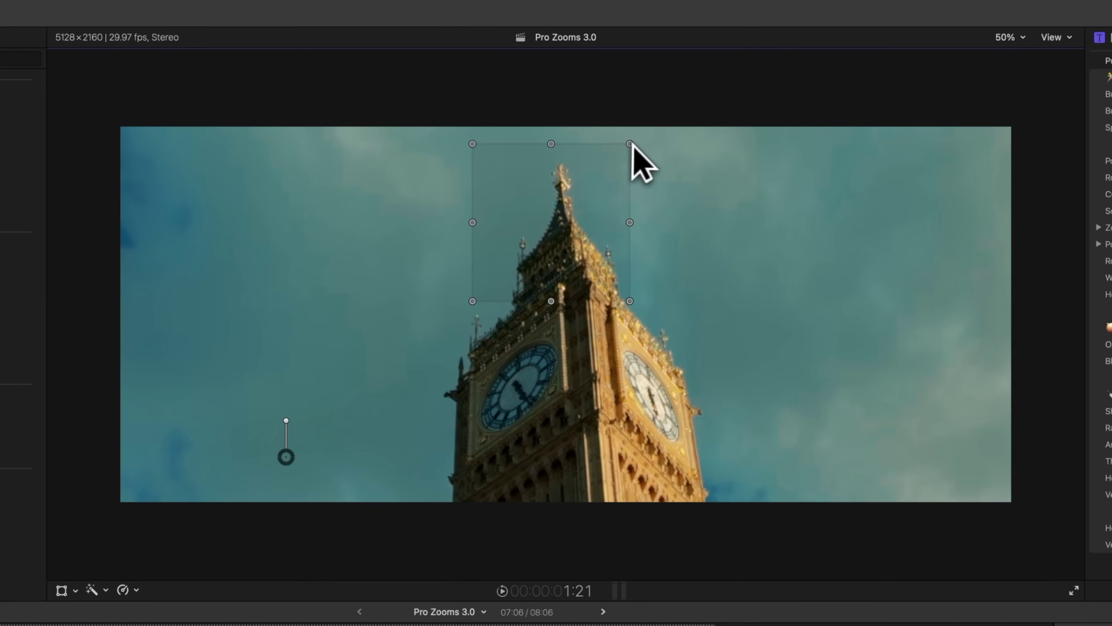
mouse_move(571, 201)
mouse_down()
mouse_move(516, 241)
mouse_move(576, 206)
mouse_up()
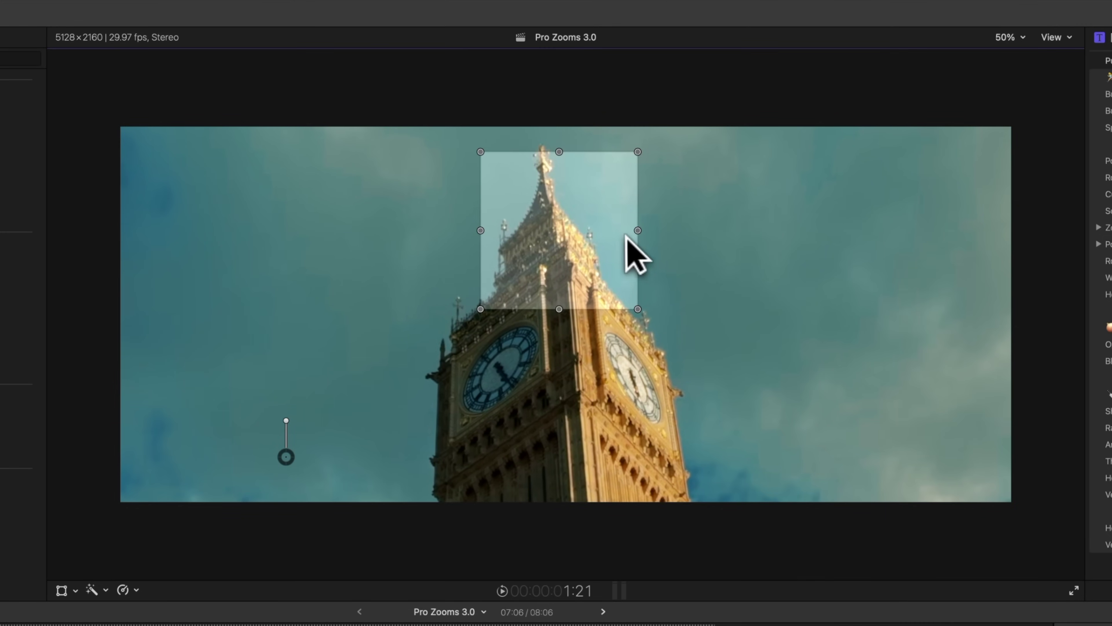
drag(625, 235, 622, 231)
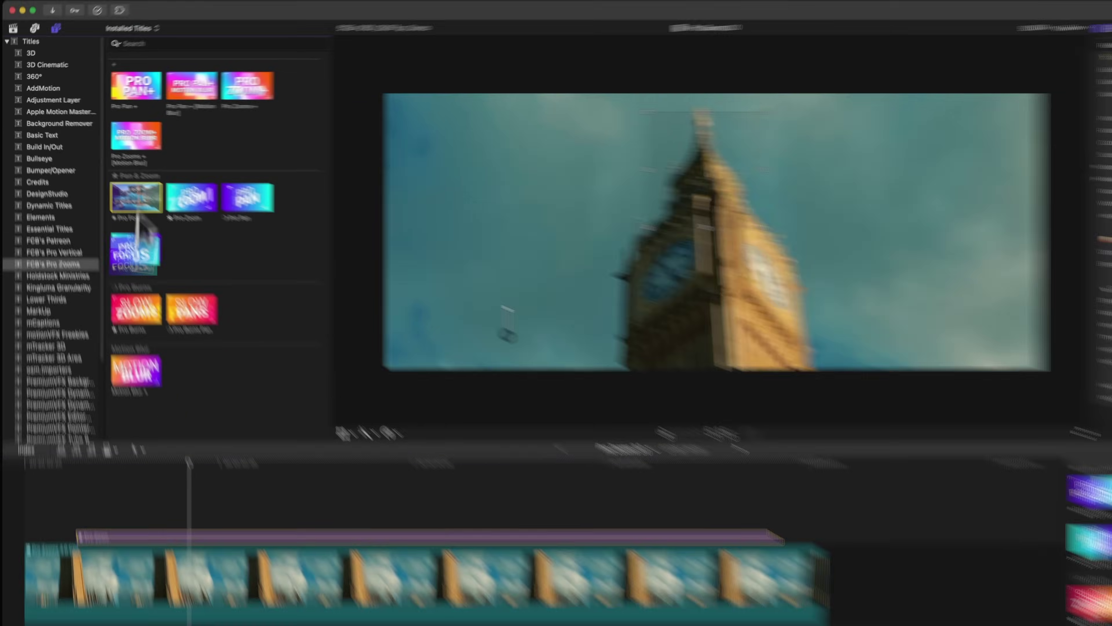
- Add Pro Focus, aim it at the left clock face, and shrink its box to 818.5
drag(205, 254, 94, 472)
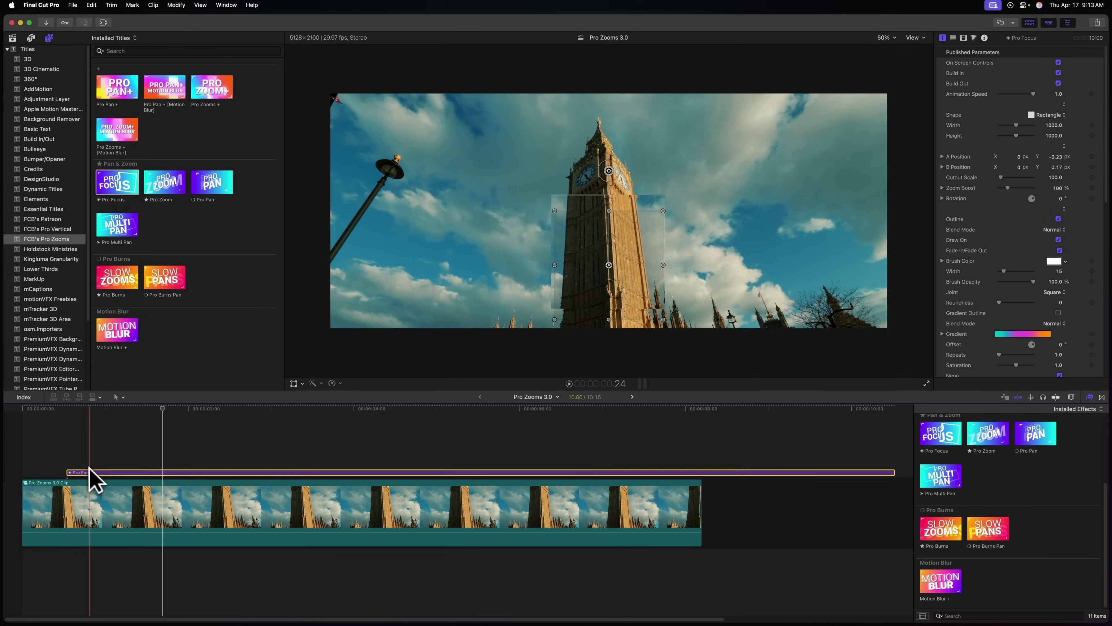
drag(637, 266, 696, 224)
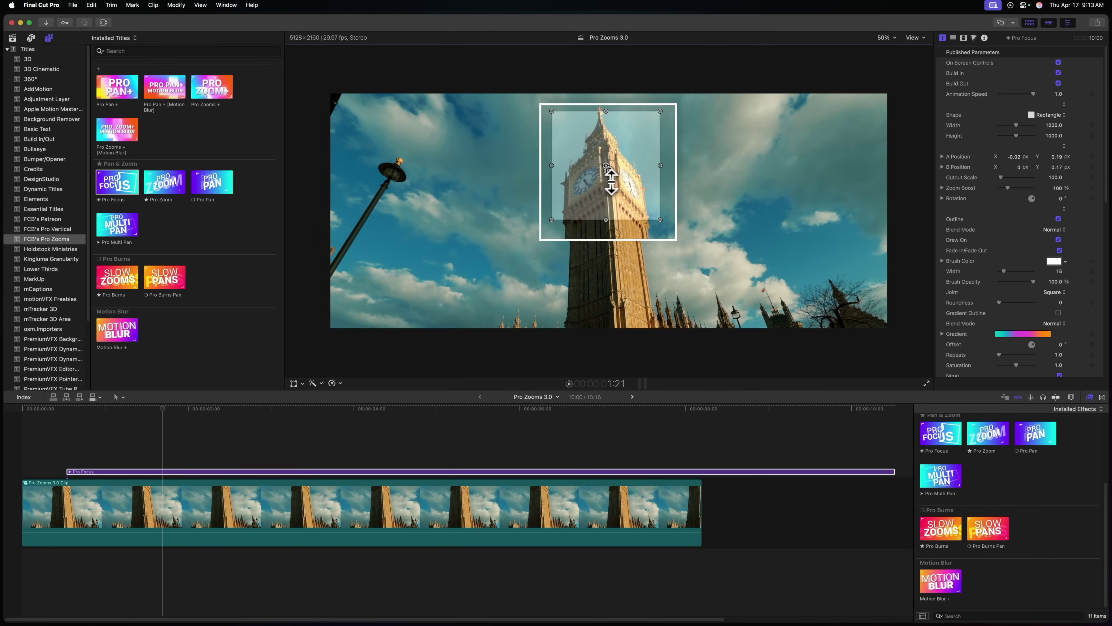
drag(608, 173, 460, 207)
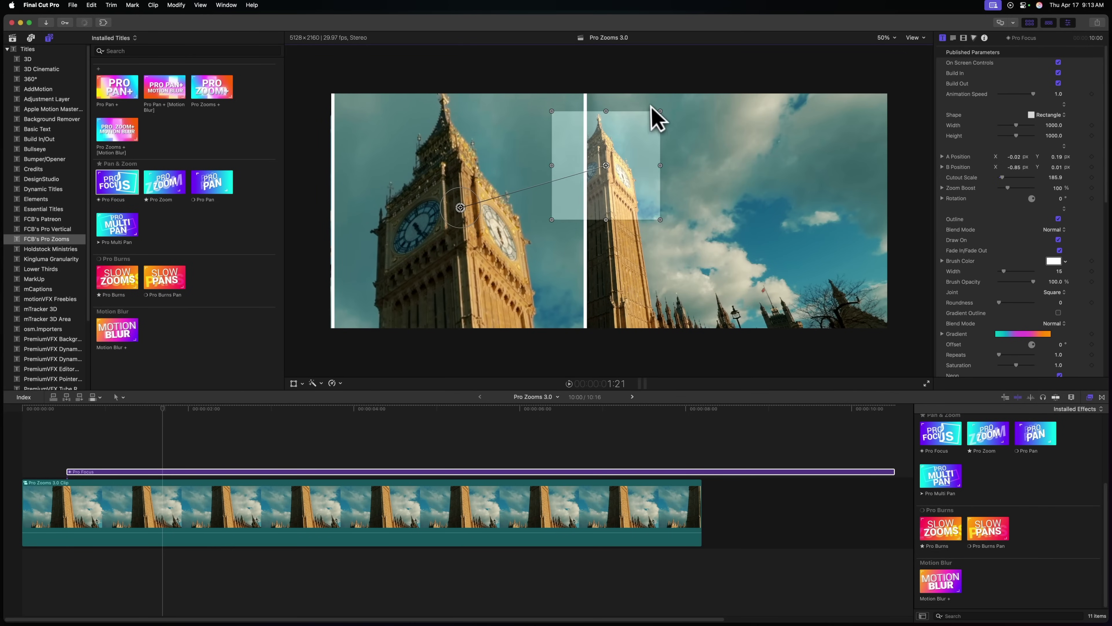
drag(659, 110, 645, 113)
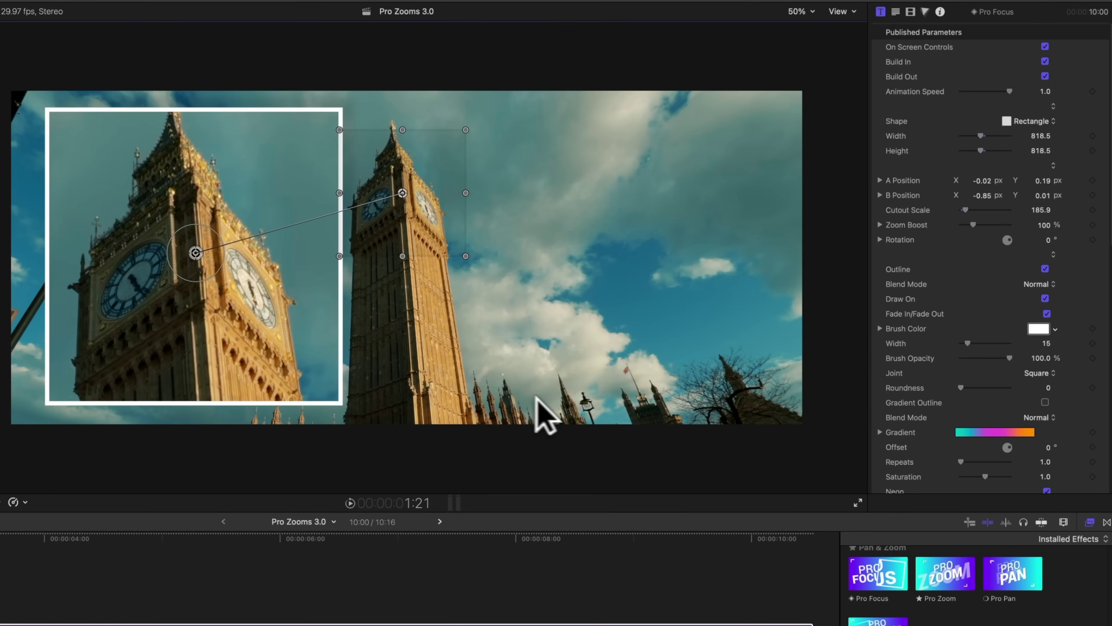
- Enable Gradient Outline on Pro Focus, preview the glow, and undo an accidental Width change
scroll(992, 385, down, 1)
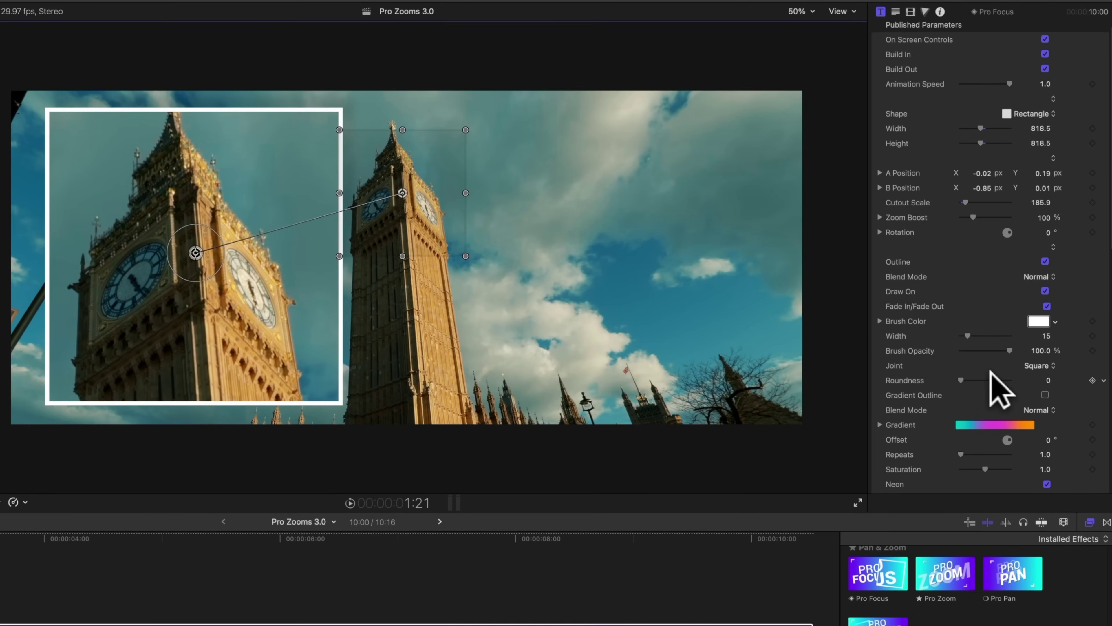
click(1044, 394)
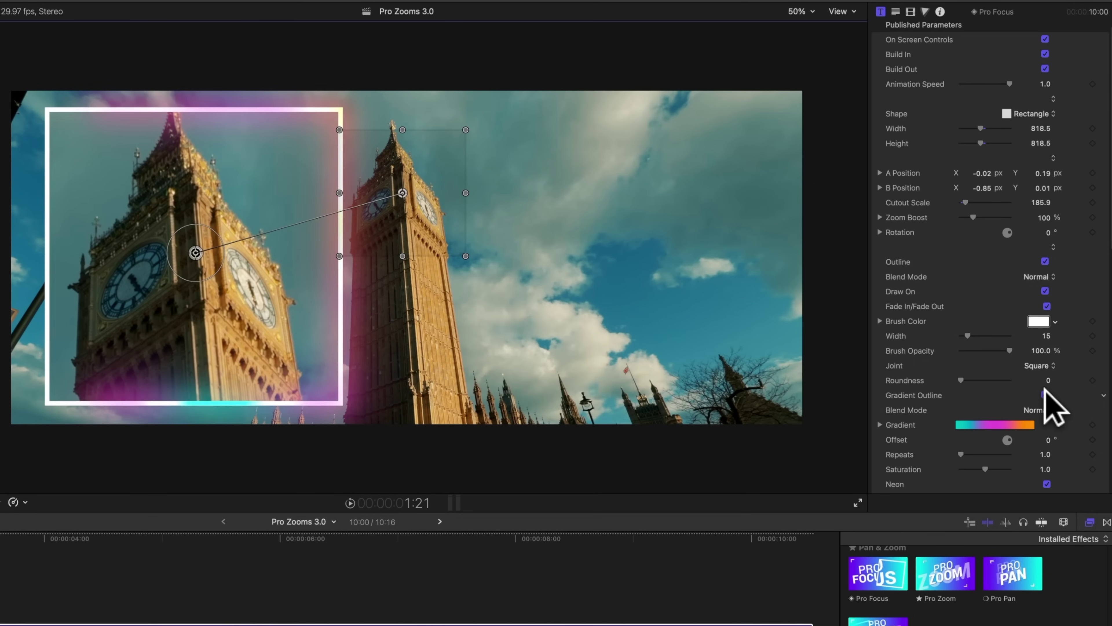
scroll(1045, 391, down, 4)
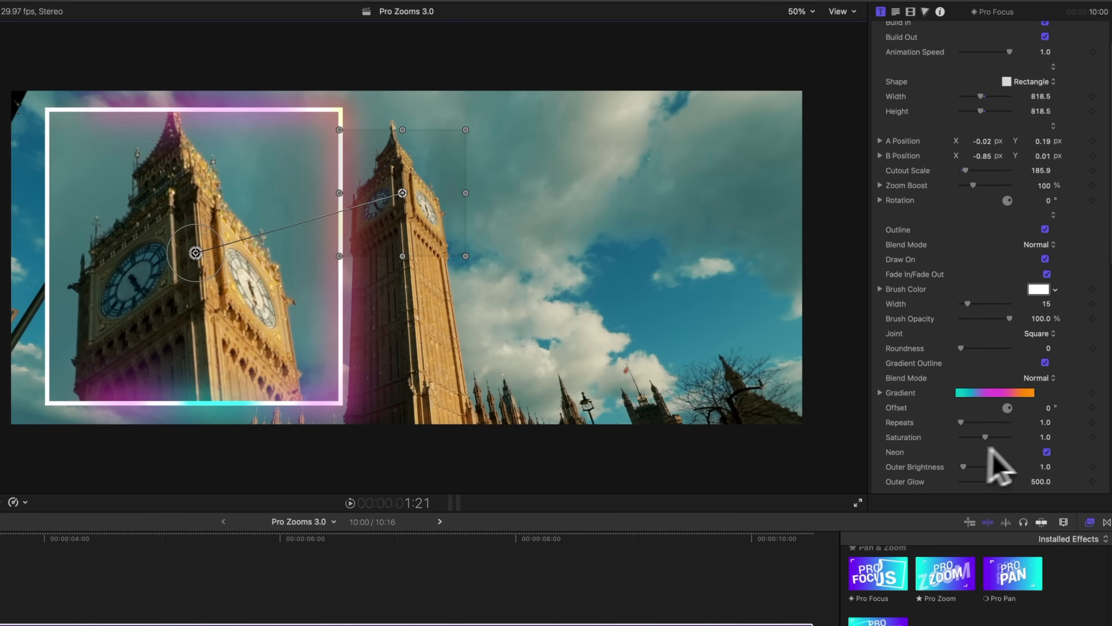
key(space)
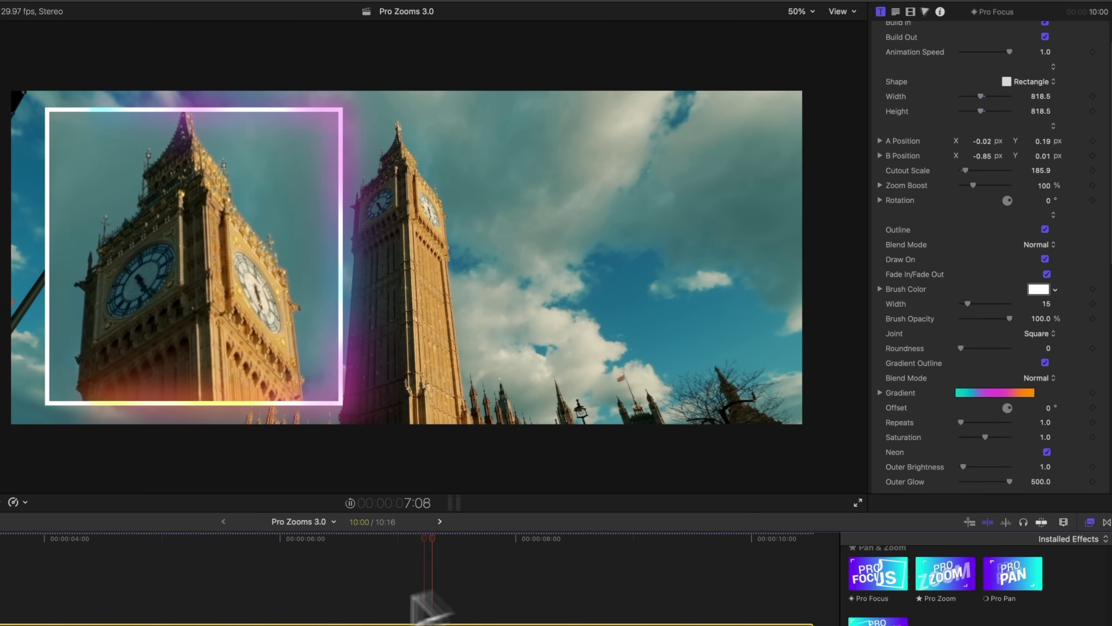
key(space)
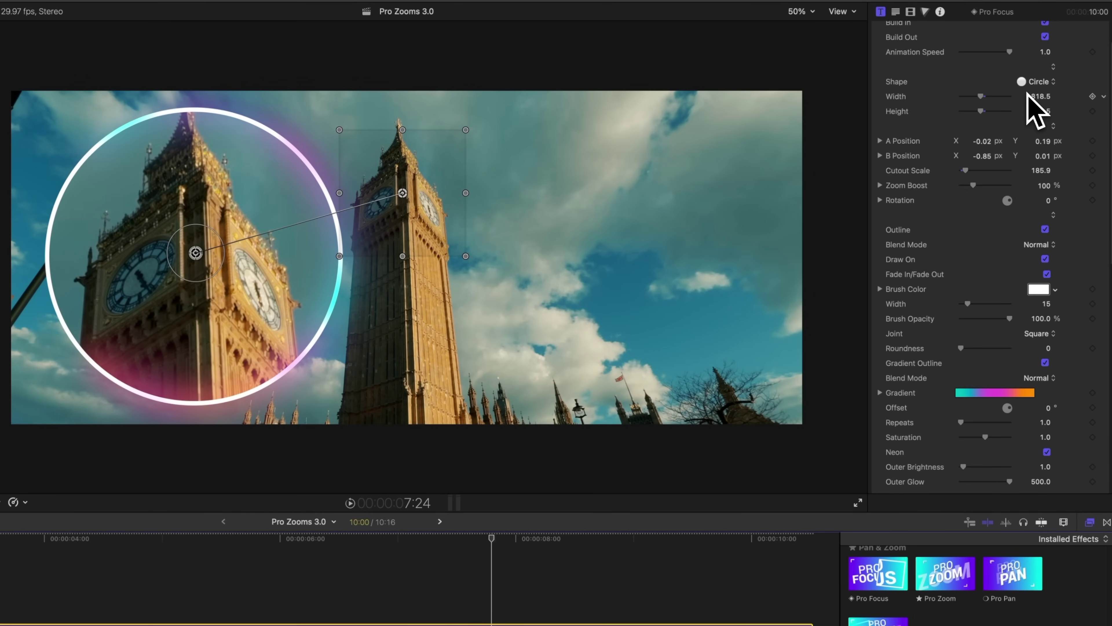
drag(987, 93, 984, 93)
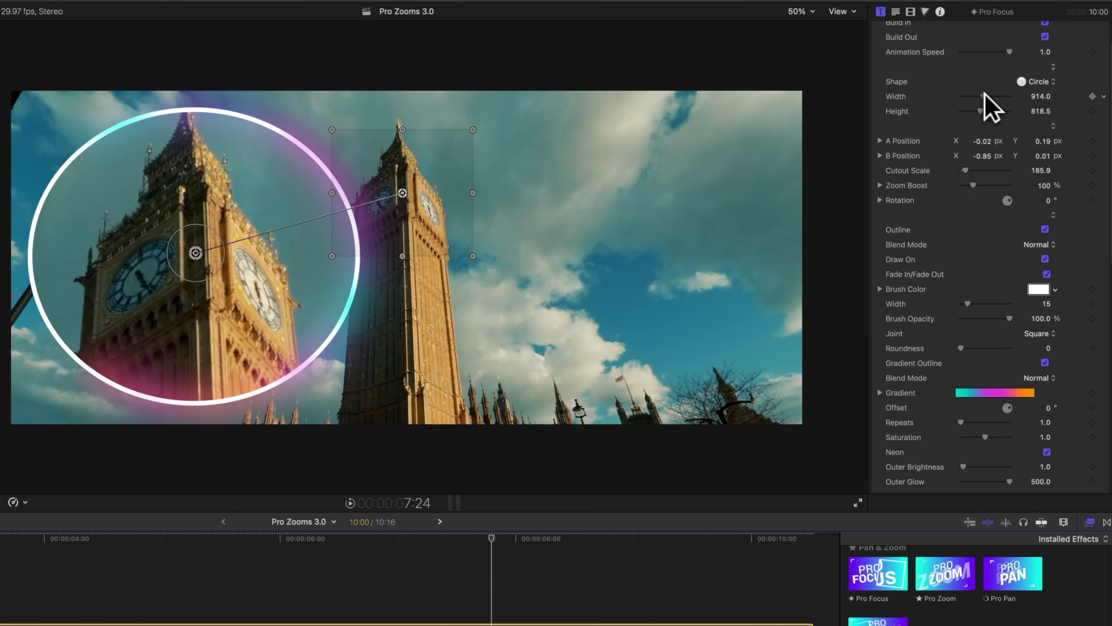
key(super+z)
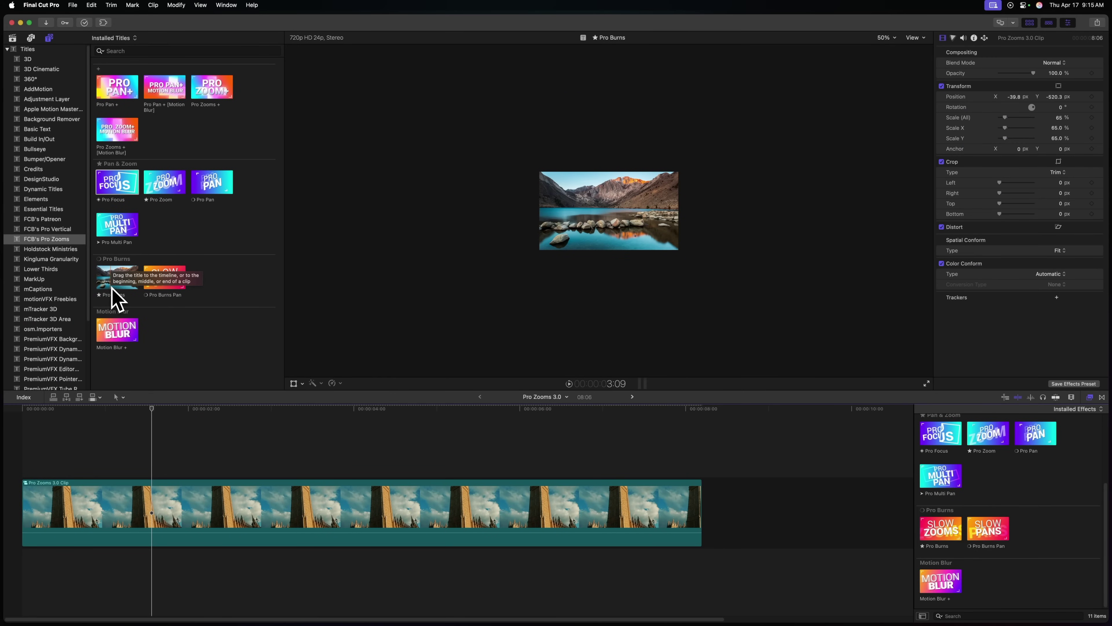
- Place the Slow Zooms (Pro Burns) title on the timeline above the Big Ben clip
drag(118, 293, 99, 443)
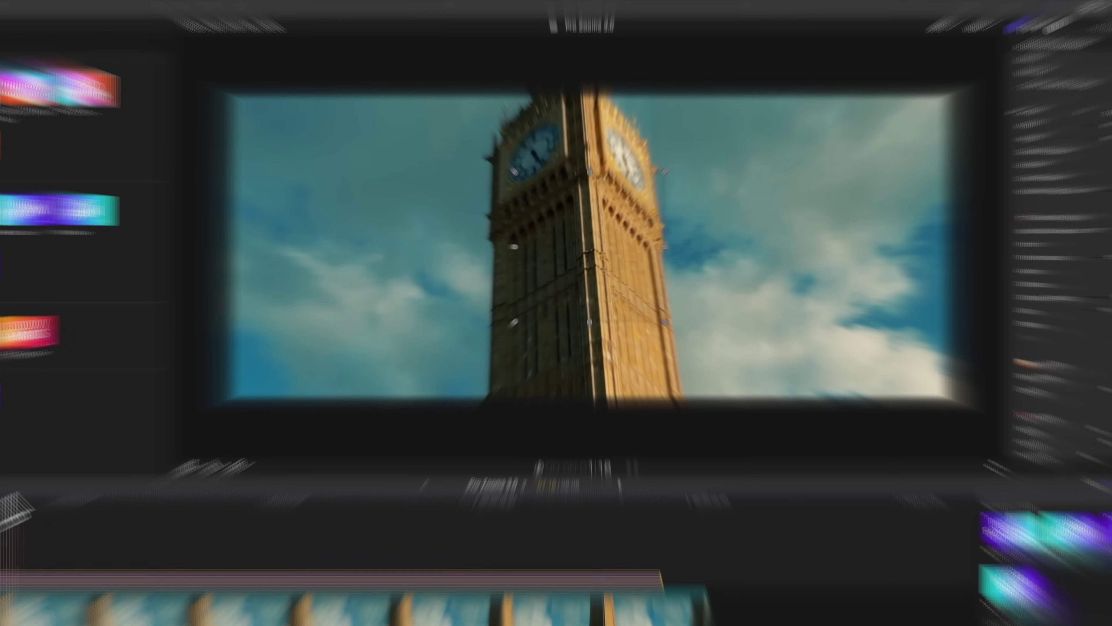
- Return to the start and play back the Pro Zooms + effect
key(Home)
key(space)
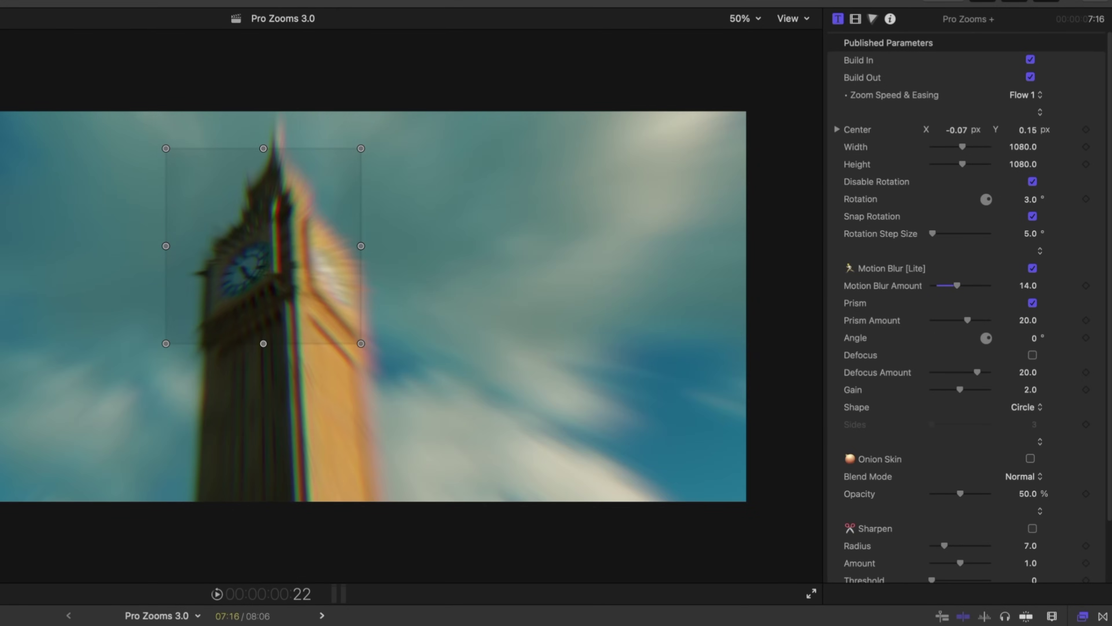
- Enable Defocus and turn off Motion Blur [Lite] on the Pro Zooms + title
click(1032, 354)
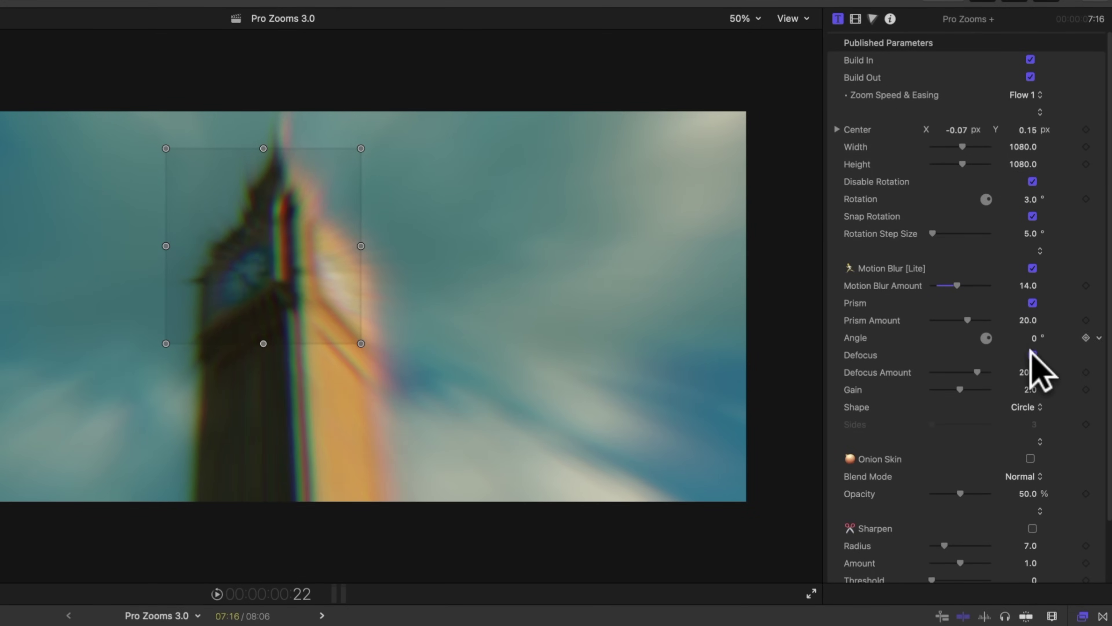
click(1033, 268)
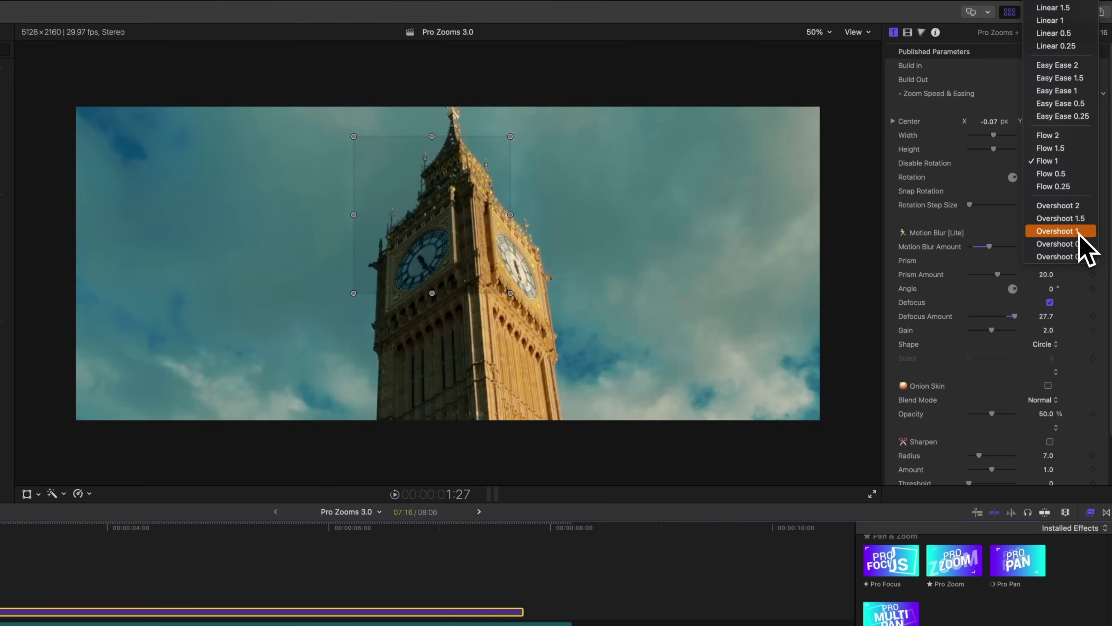
- Preview the Pro Zooms + zoom with the new Overshoot 1 easing
key(space)
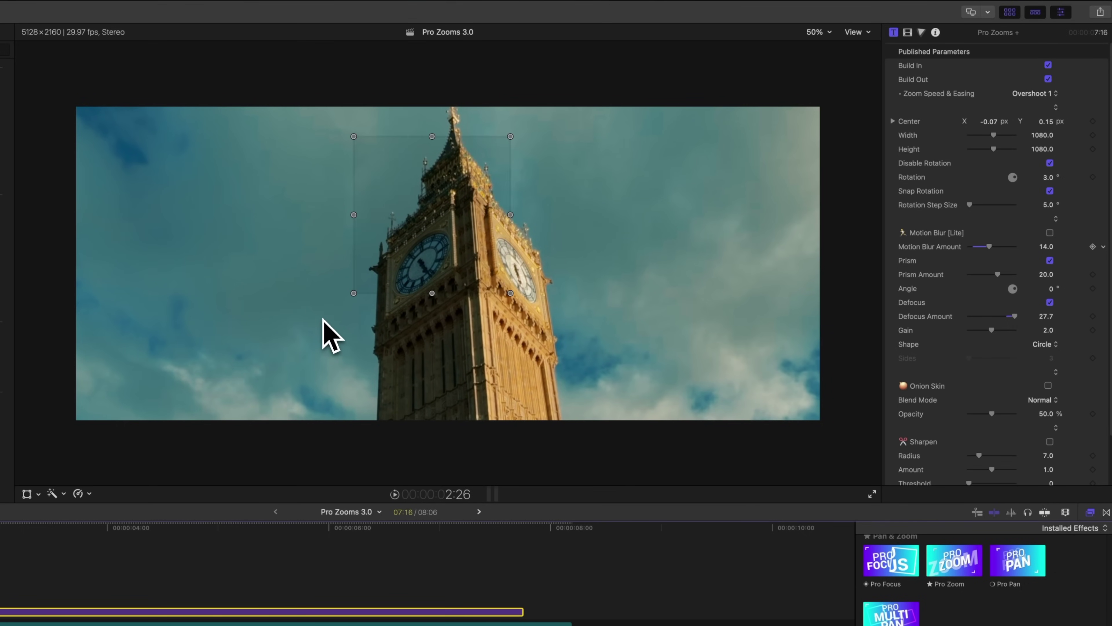
- Rotate the Pro Zooms + target box to 345.7°, scale it to 1132.1, and preview the zoom
key(space)
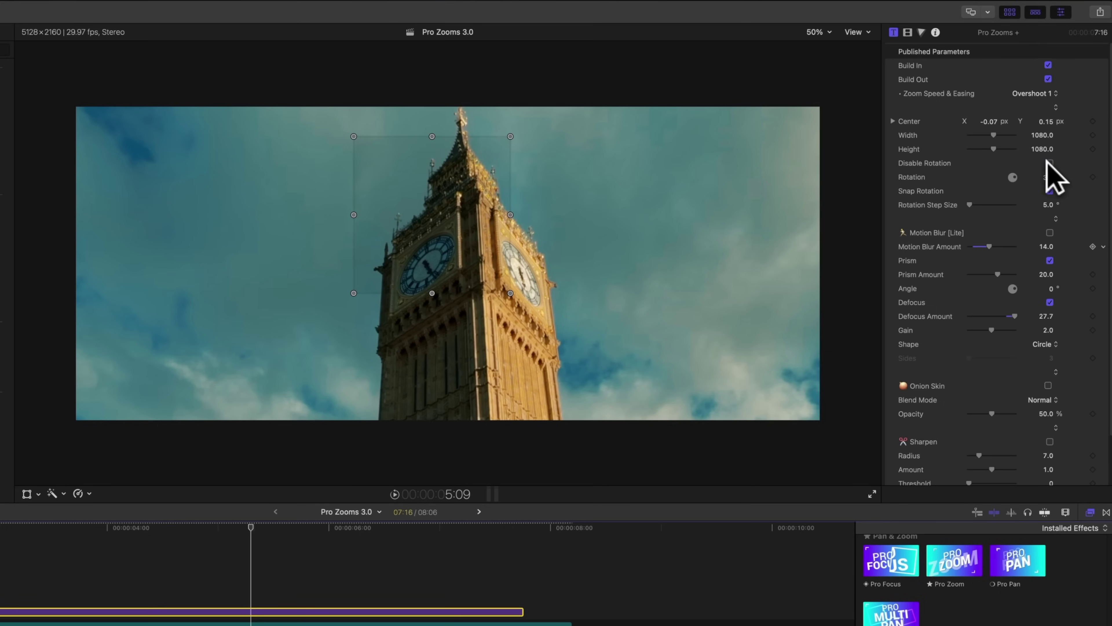
drag(508, 130, 532, 169)
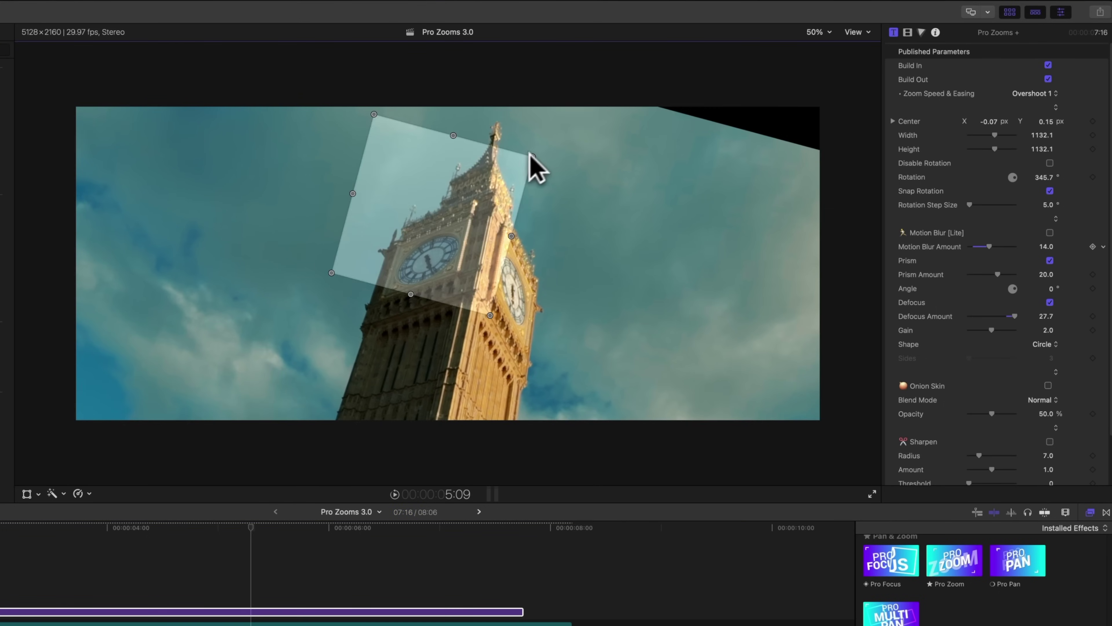
key(space)
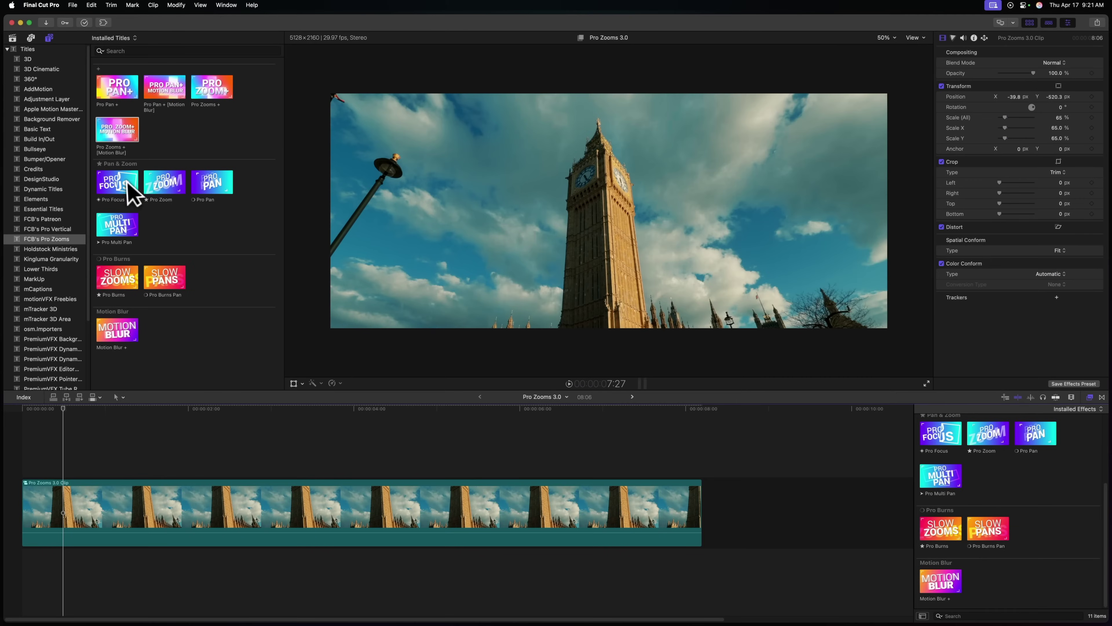
- Place the Pro Zoom title above the Big Ben clip, trim its end at the skimmer, and preview it
drag(318, 279, 303, 306)
drag(160, 201, 52, 447)
key(alt+bracketright)
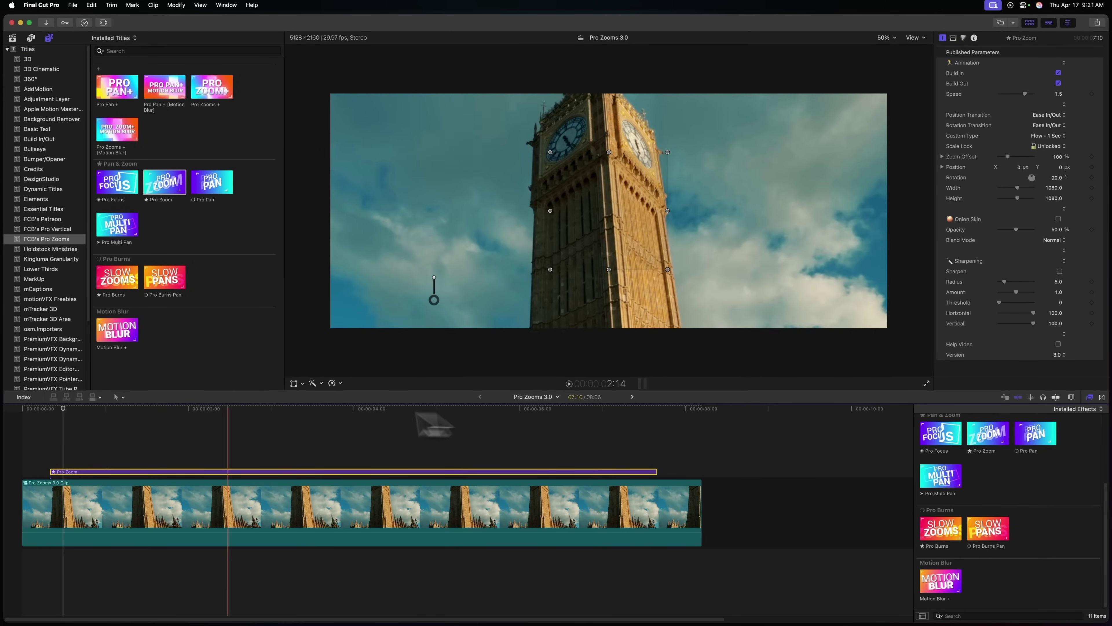
key(space)
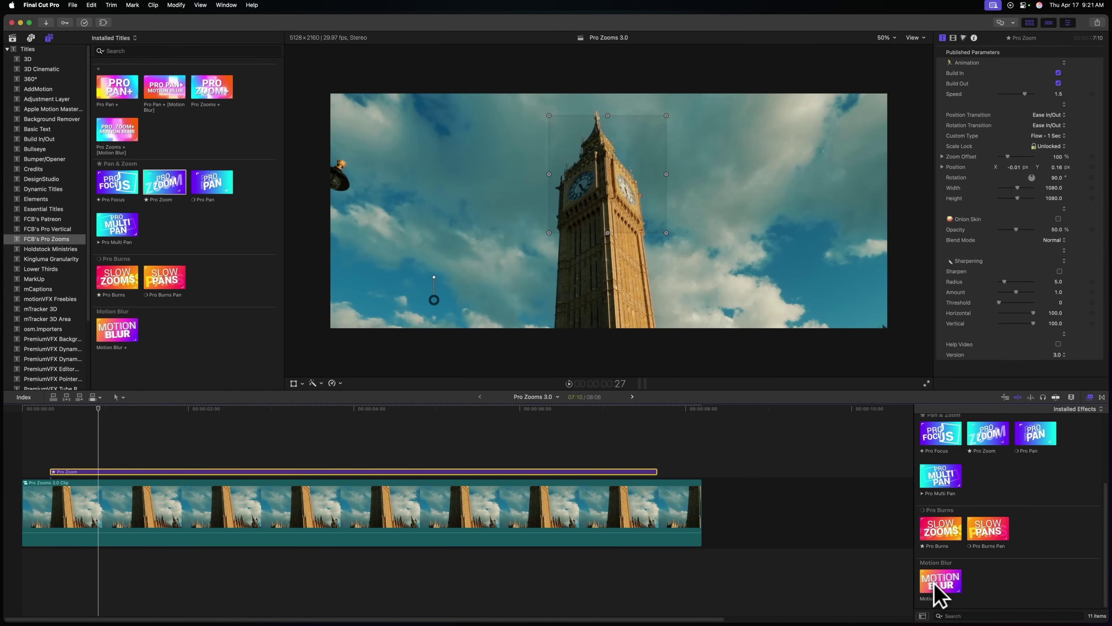
- Scrub the playhead back to 0:27 and add the Motion Blur + title above the clip
drag(878, 548, 420, 458)
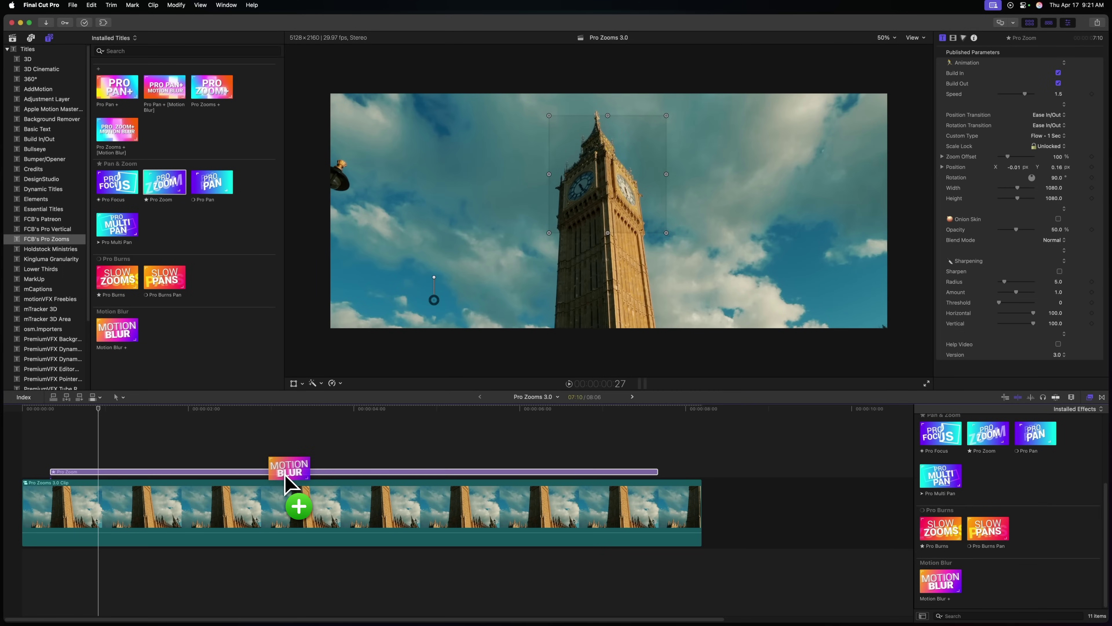
drag(286, 482, 112, 392)
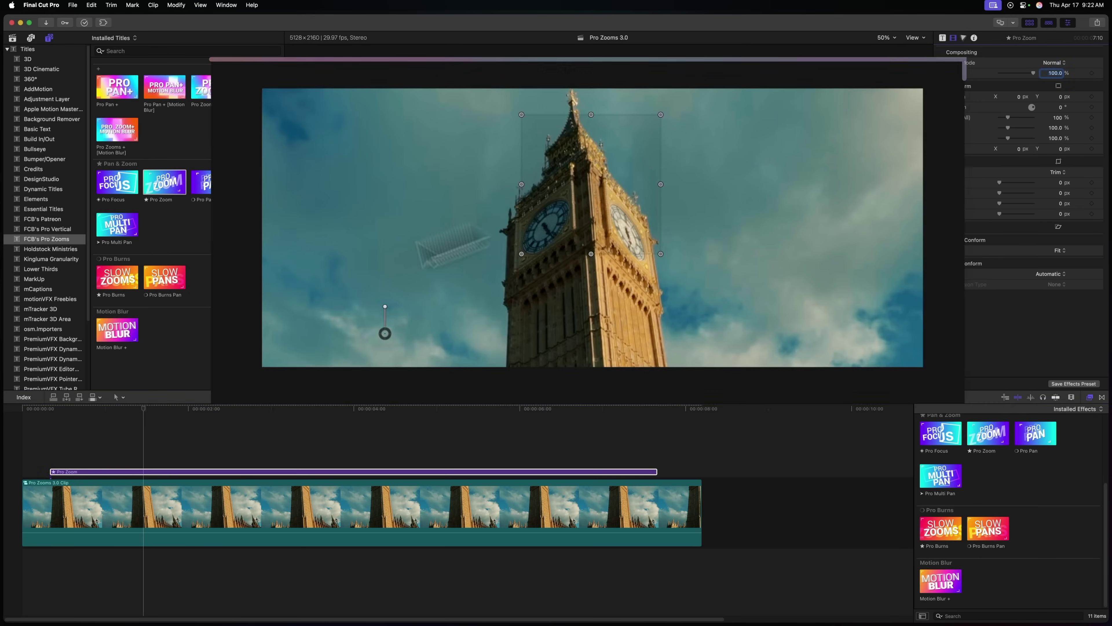
drag(528, 421, 388, 442)
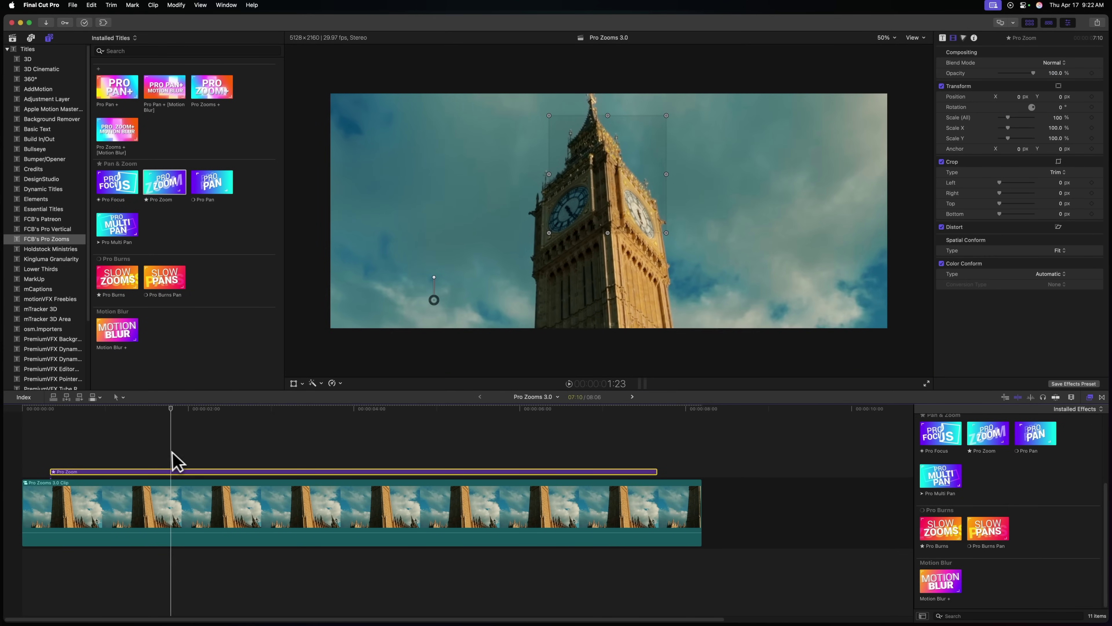
drag(140, 455, 99, 458)
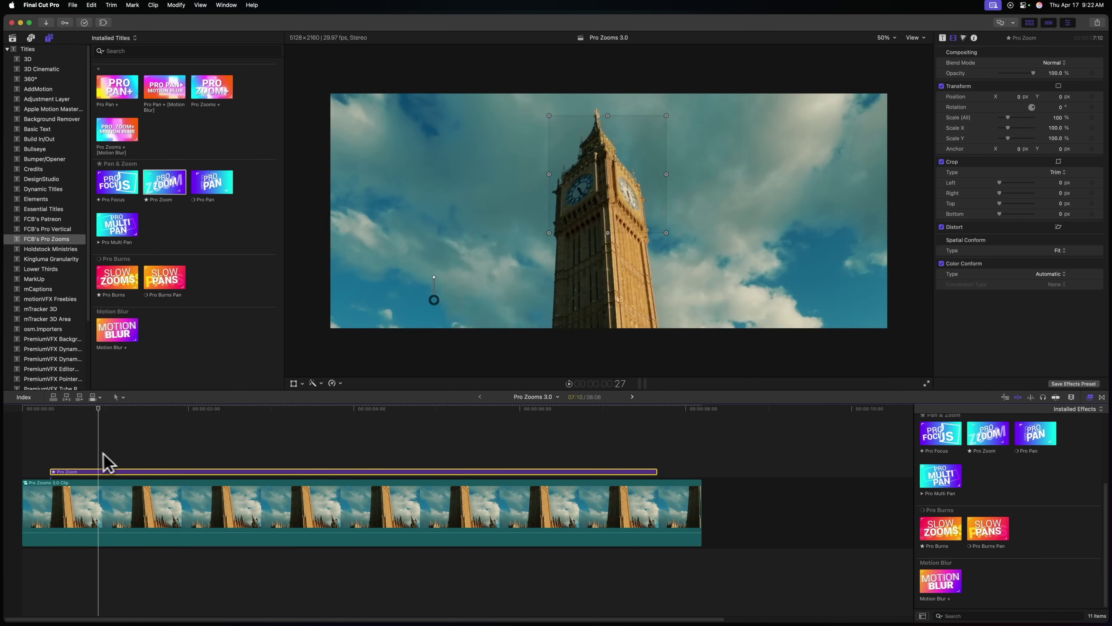
drag(139, 339, 57, 449)
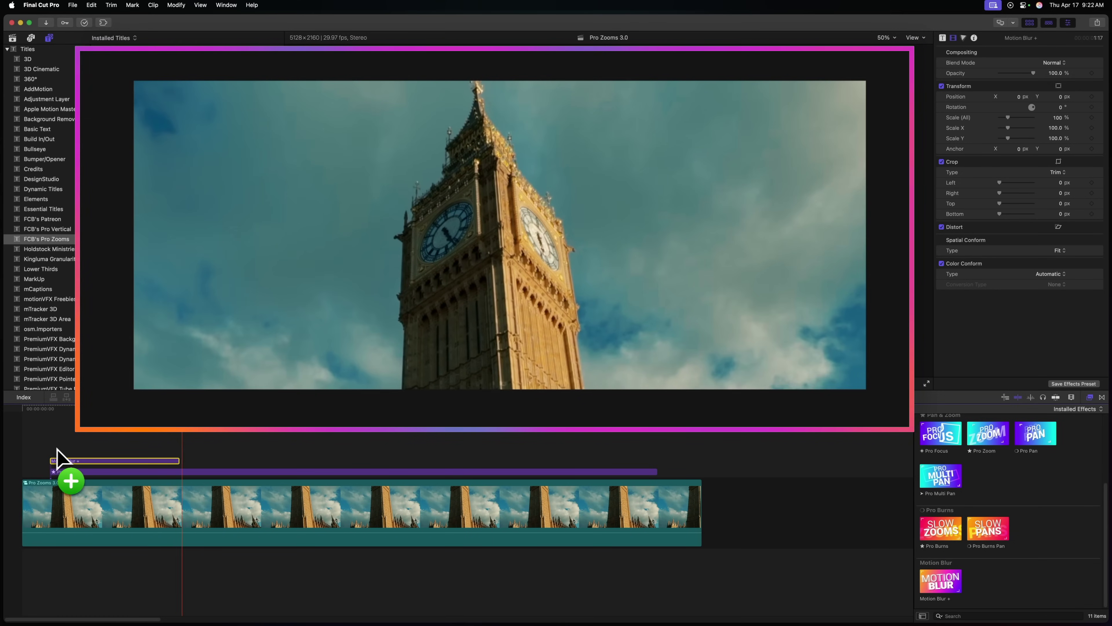